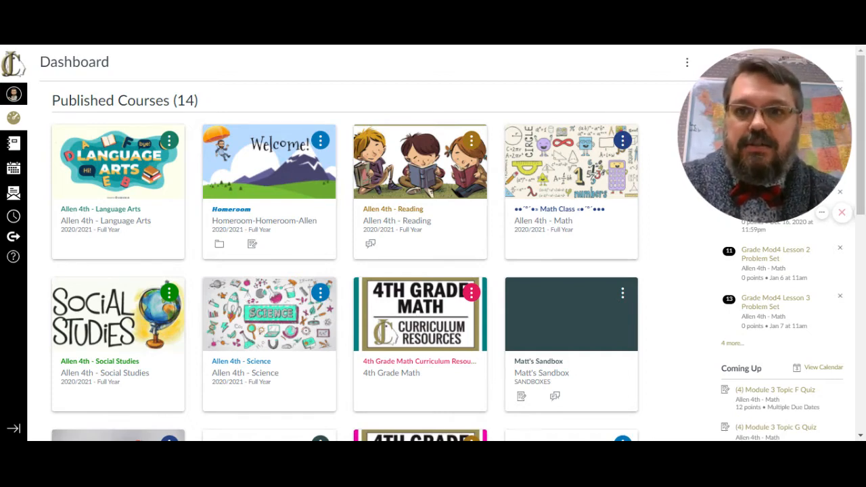
- In the Matt's Sandbox course, add a new assignment named Test Rubric to the Creating a Rubric Test Module
{"action": "left_click", "coordinate": [573, 327]}
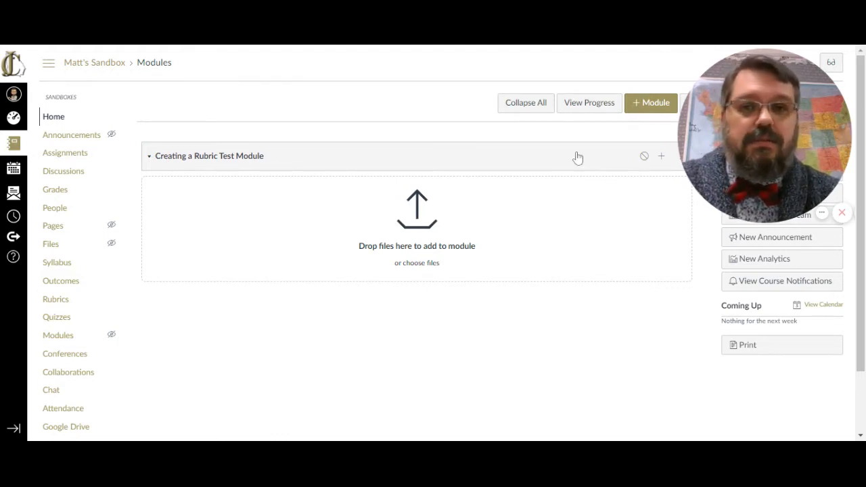
{"action": "left_click", "coordinate": [662, 159]}
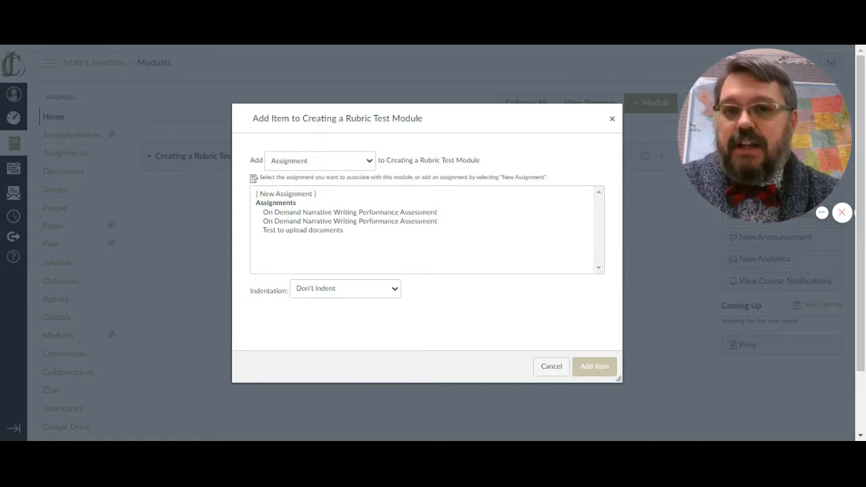
{"action": "left_click", "coordinate": [321, 162]}
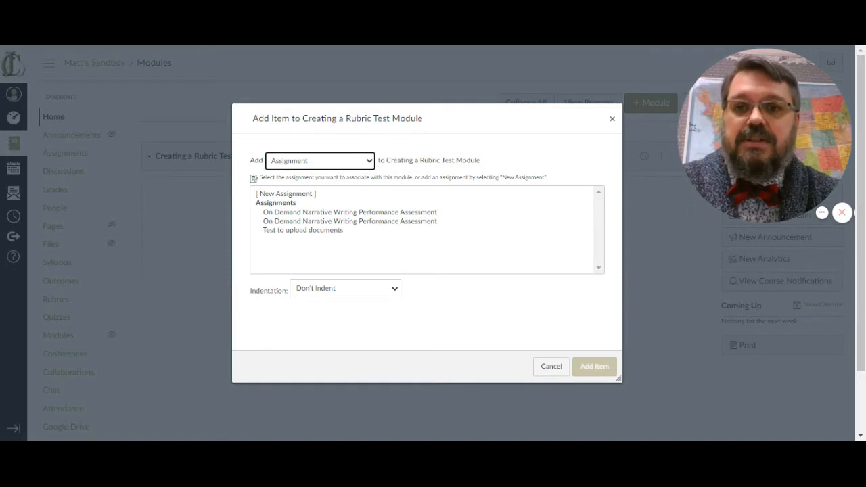
{"action": "left_click", "coordinate": [287, 194]}
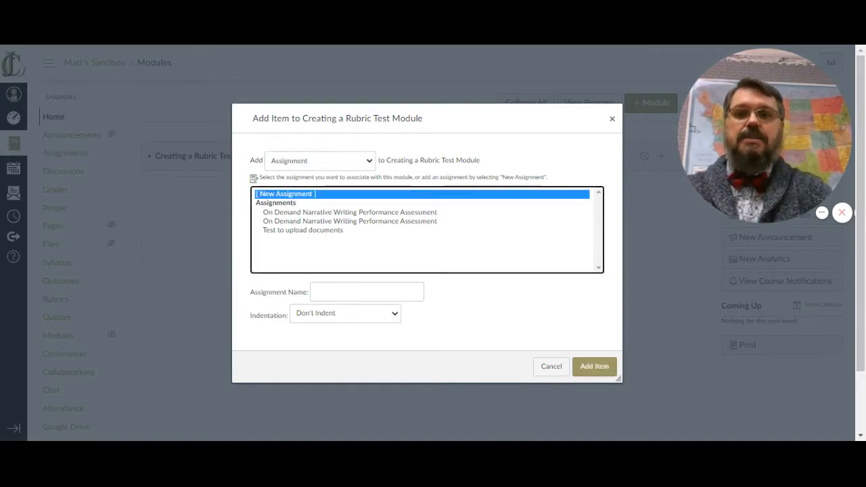
{"action": "left_click", "coordinate": [315, 292]}
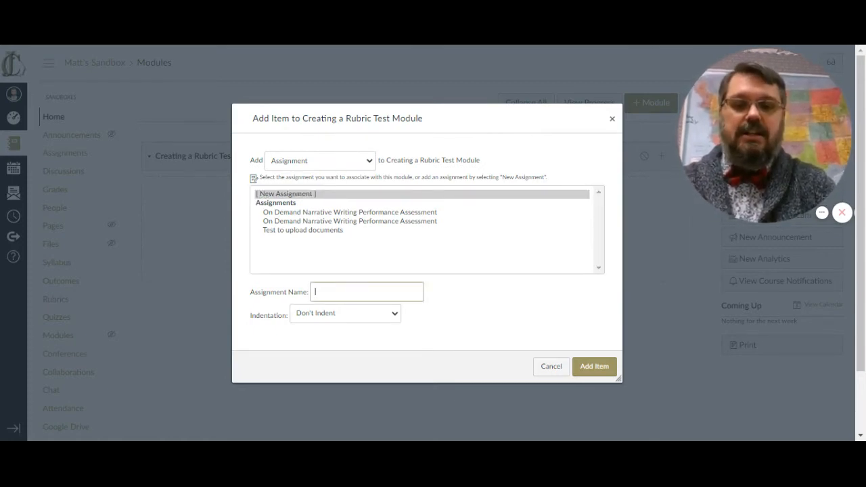
{"action": "type", "text": "Test Rubr"}
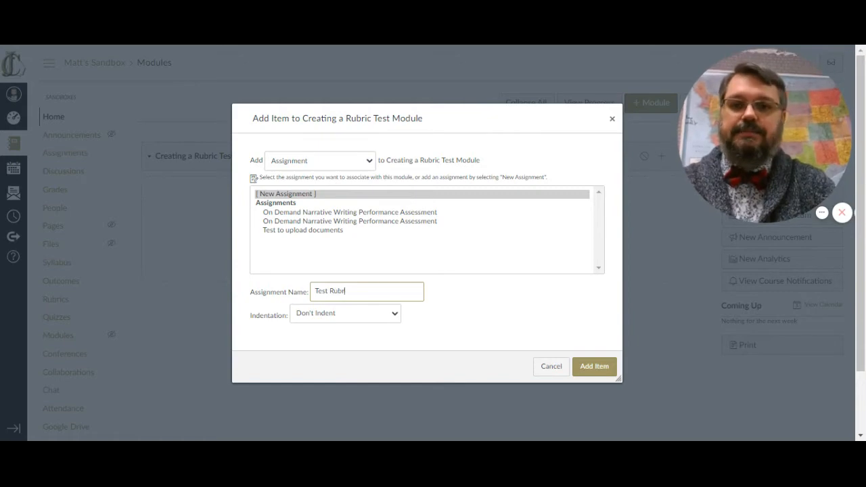
{"action": "type", "text": "ic"}
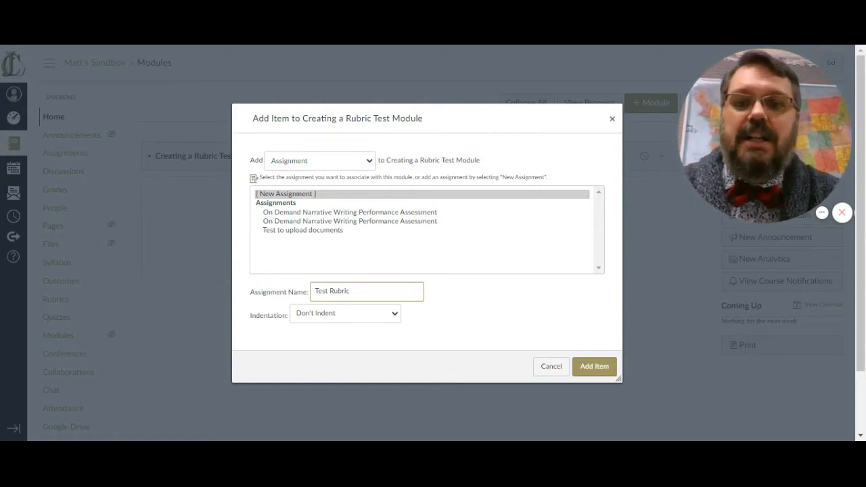
{"action": "left_click", "coordinate": [600, 368]}
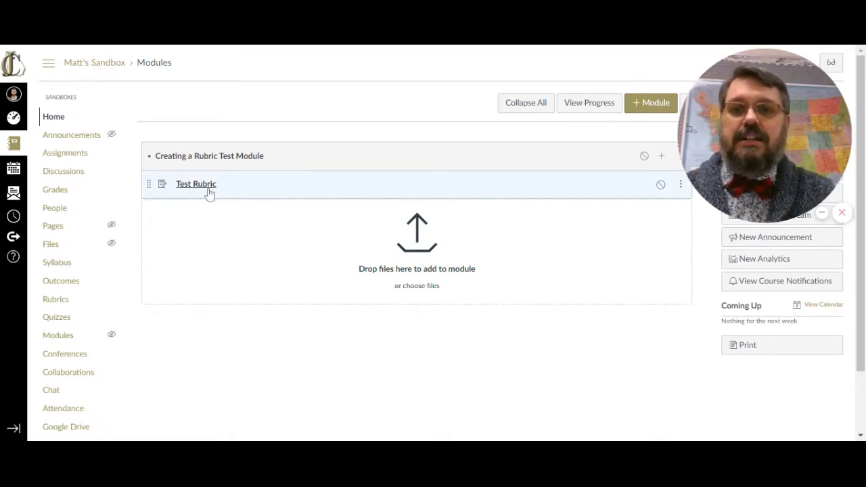
- Open the Test Rubric assignment and start adding a new rubric to it
{"action": "left_click", "coordinate": [264, 191]}
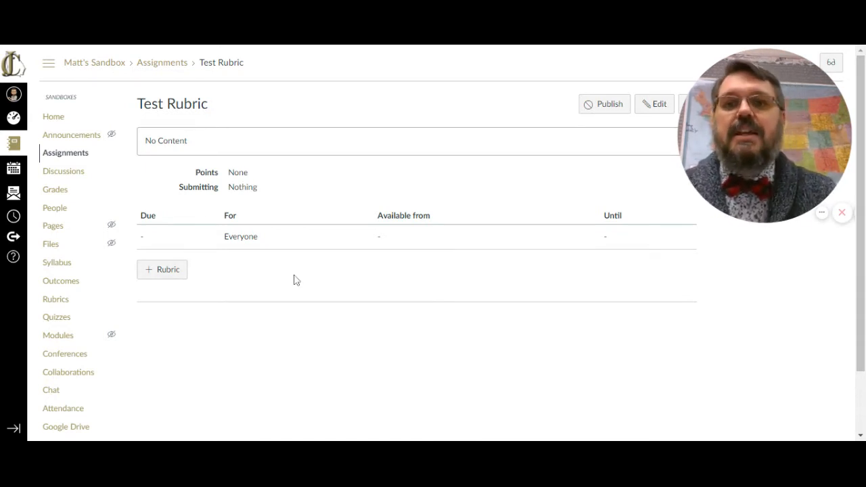
{"action": "left_click", "coordinate": [169, 270]}
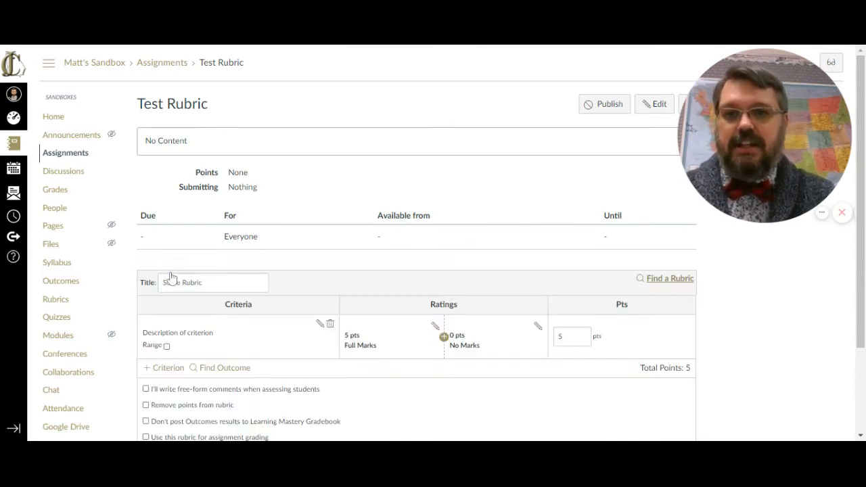
{"action": "scroll", "coordinate": [354, 291], "scroll_direction": "down", "scroll_amount": 3}
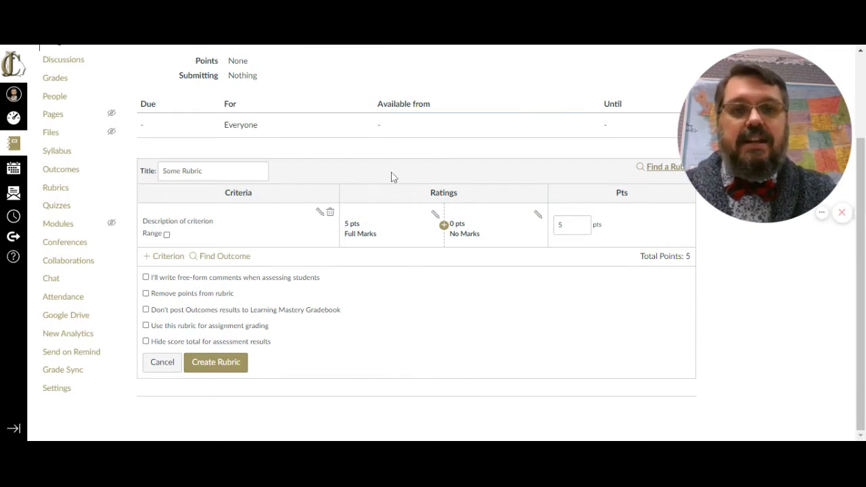
{"action": "scroll", "coordinate": [391, 176], "scroll_direction": "up", "scroll_amount": 2}
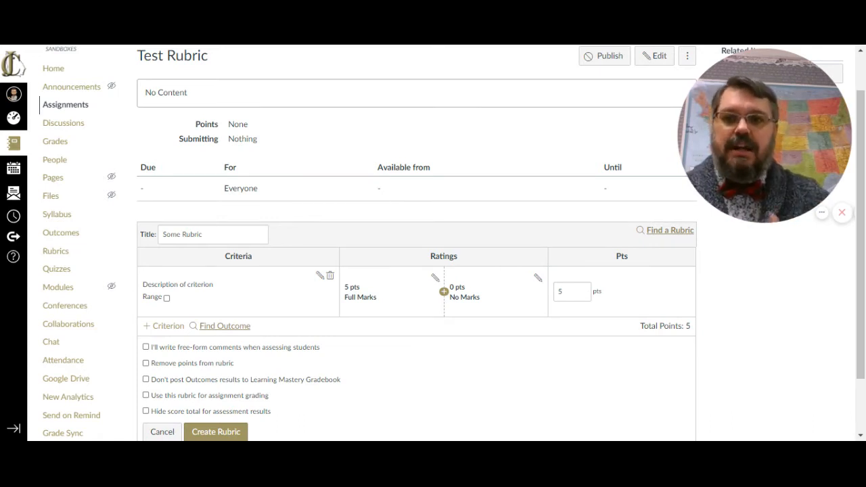
- Import outcome MGSE4.G.3 from Grade 4 Geometry as a rubric criterion, with its use for scoring turned off
{"action": "left_click", "coordinate": [245, 328]}
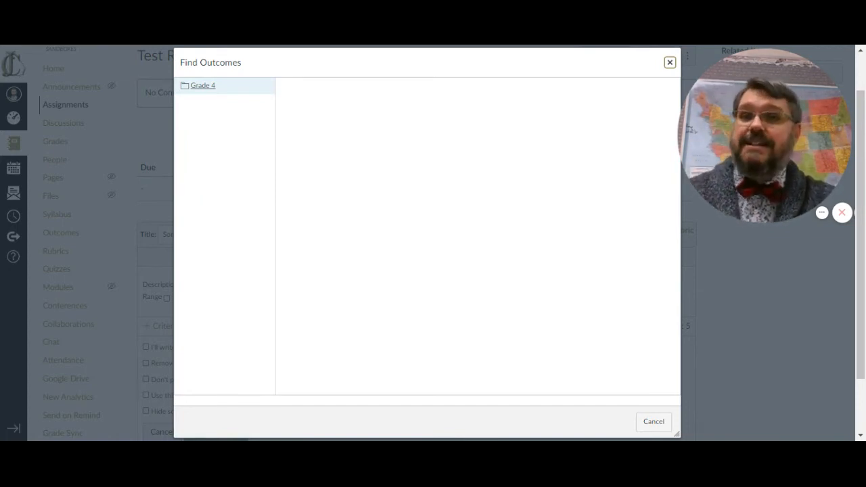
{"action": "left_click", "coordinate": [212, 89]}
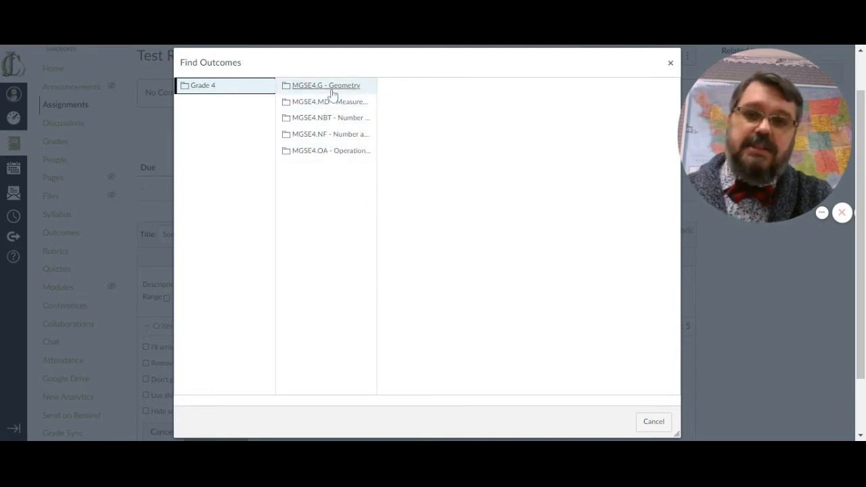
{"action": "left_click", "coordinate": [333, 94]}
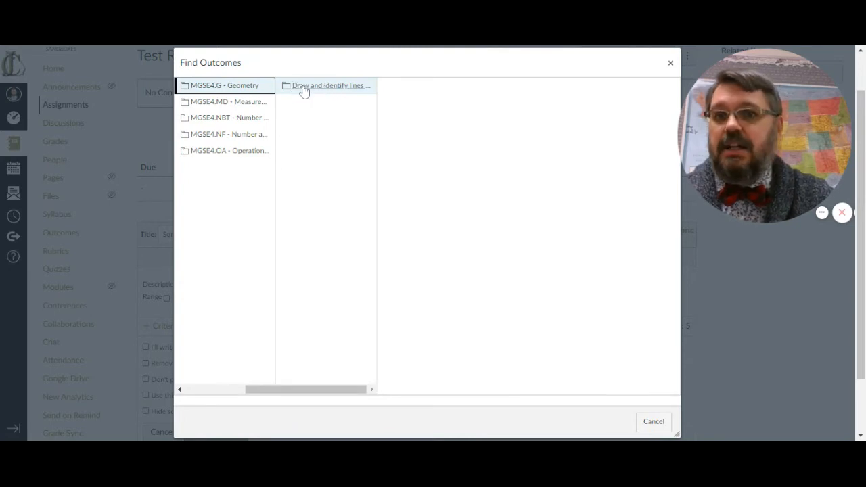
{"action": "left_click", "coordinate": [305, 90]}
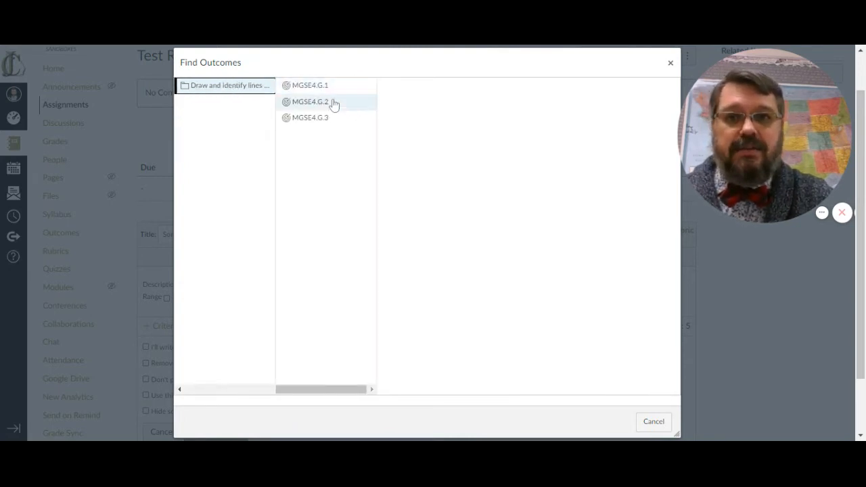
{"action": "left_click", "coordinate": [323, 120]}
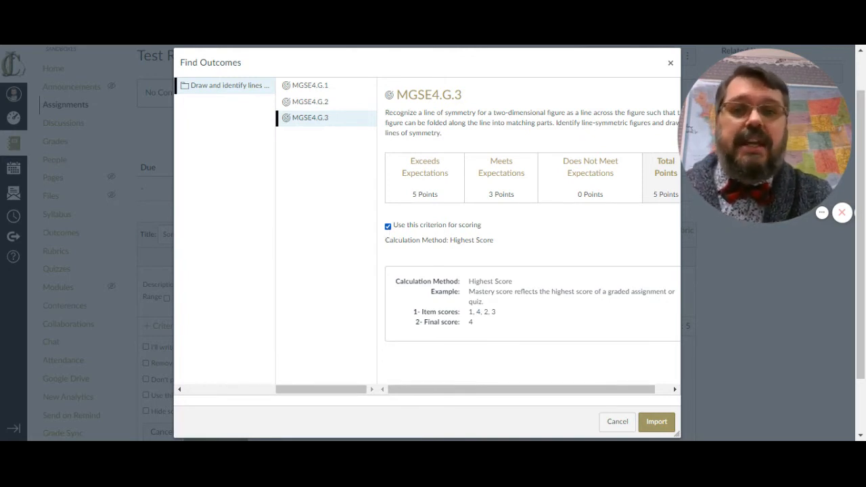
{"action": "left_click", "coordinate": [388, 226]}
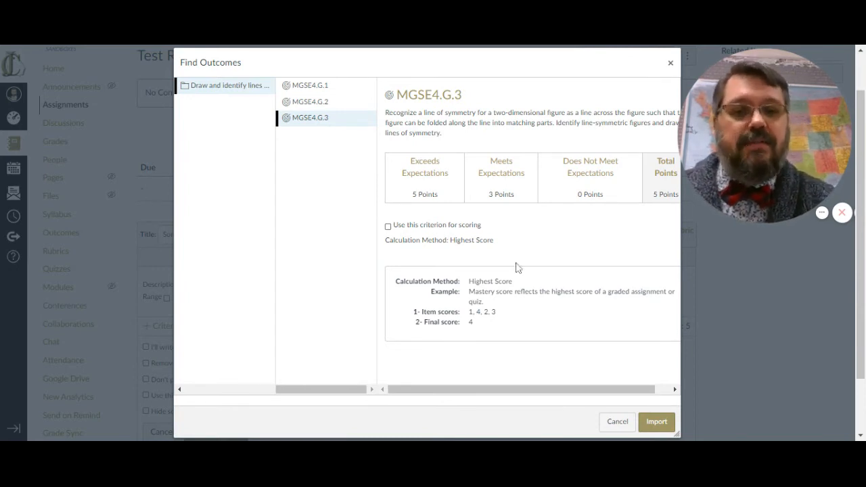
{"action": "left_click", "coordinate": [656, 423]}
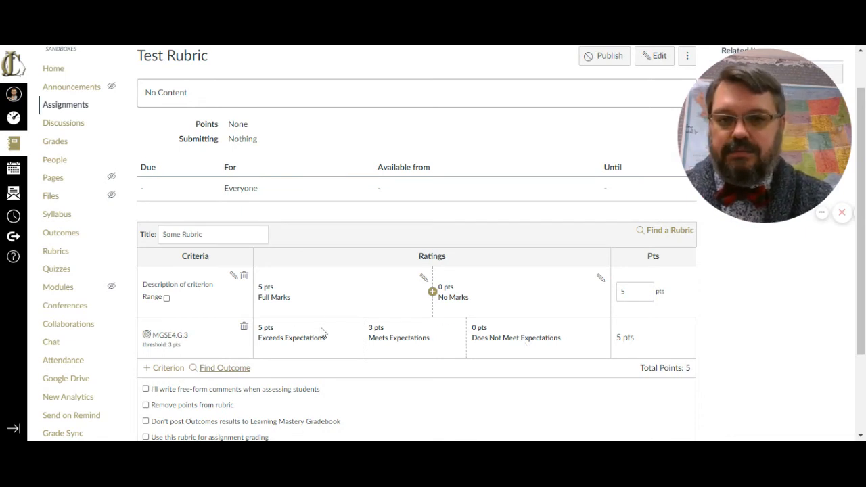
- Delete the default description criterion and retitle the rubric 4.G.3-Symmetry
{"action": "left_click", "coordinate": [244, 276]}
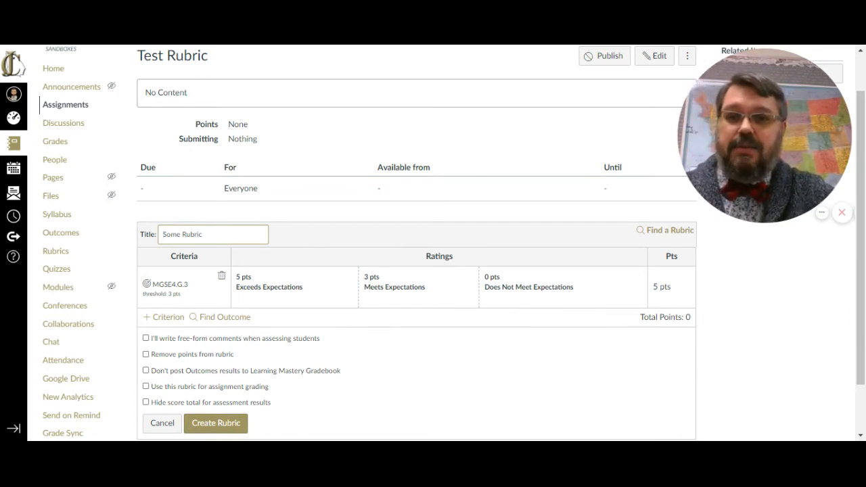
{"action": "key", "text": "ctrl+shift+Left"}
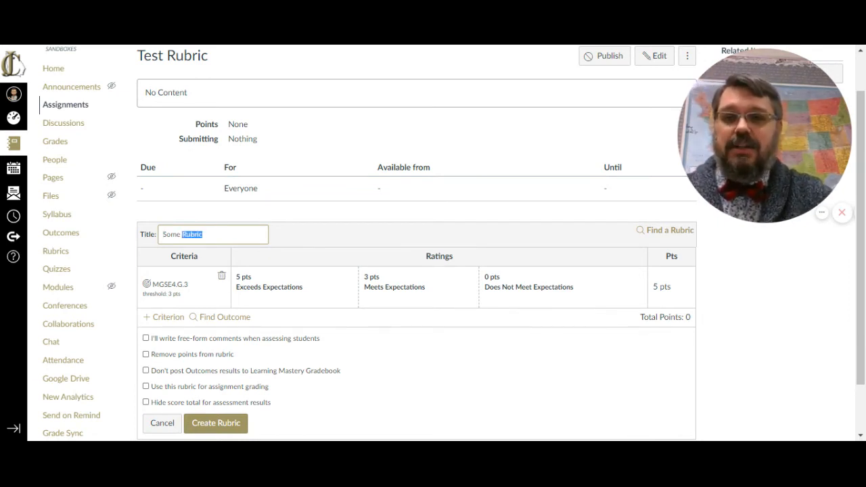
{"action": "key", "text": "ctrl+shift+Right"}
{"action": "key", "text": "ctrl+shift+Left"}
{"action": "key", "text": "ctrl+shift+Left"}
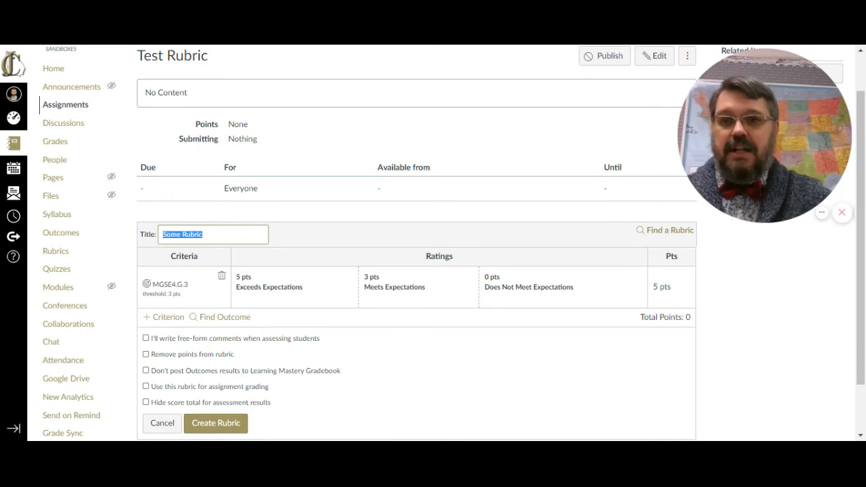
{"action": "type", "text": "4."}
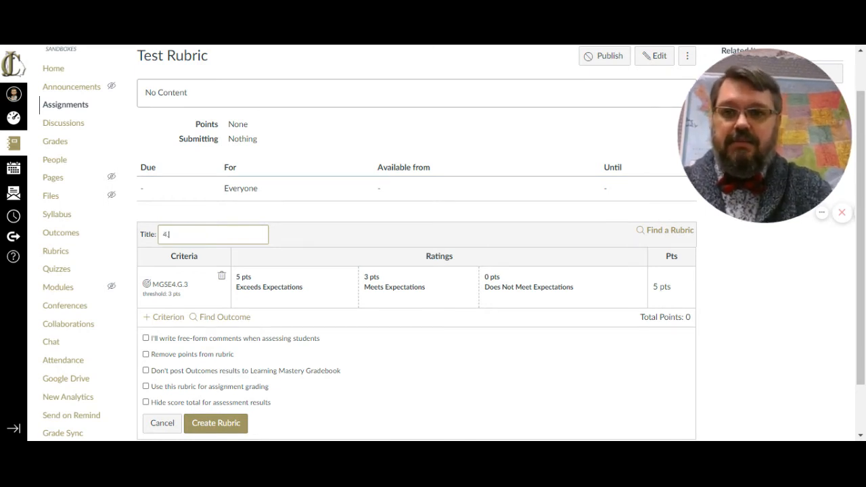
{"action": "type", "text": "G.3"}
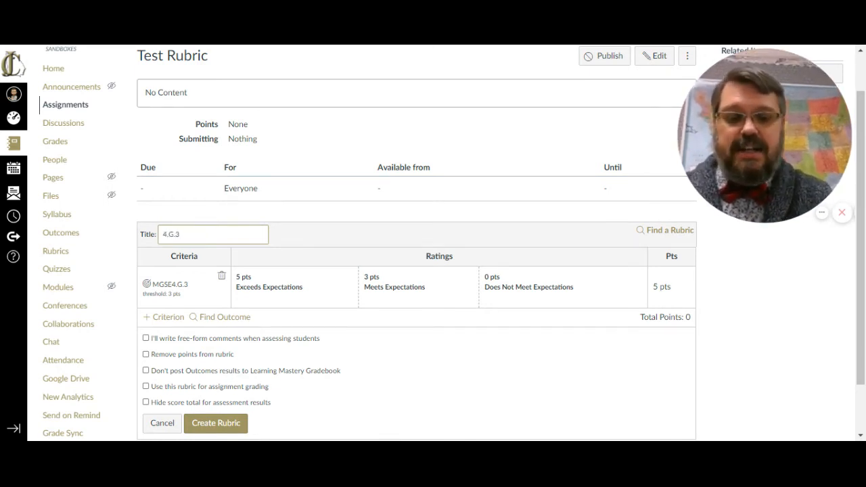
{"action": "type", "text": "-Sy"}
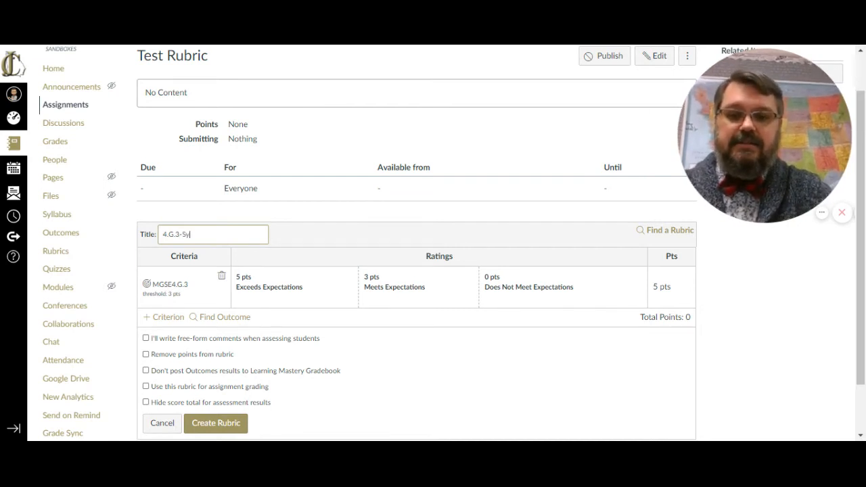
{"action": "type", "text": "mmetry"}
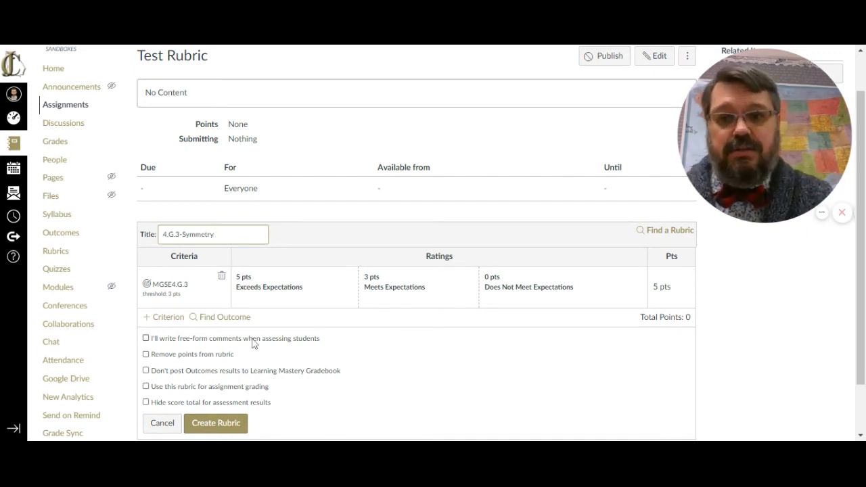
{"action": "left_click", "coordinate": [235, 318]}
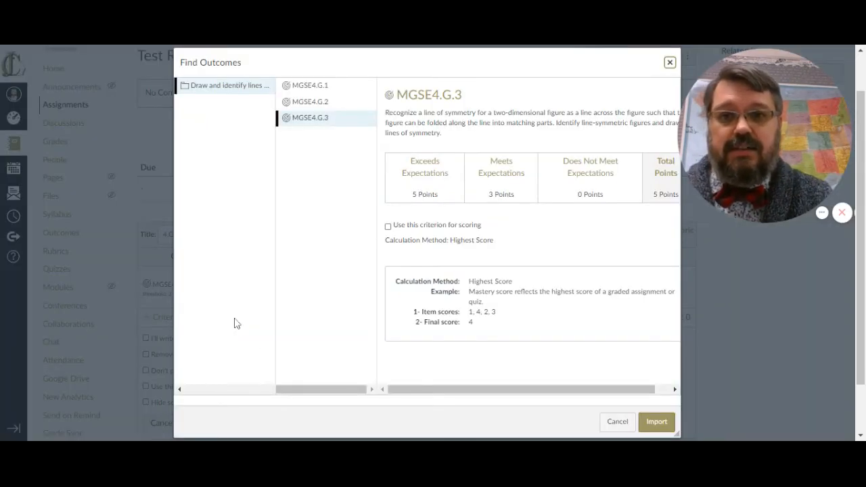
{"action": "left_click", "coordinate": [308, 101]}
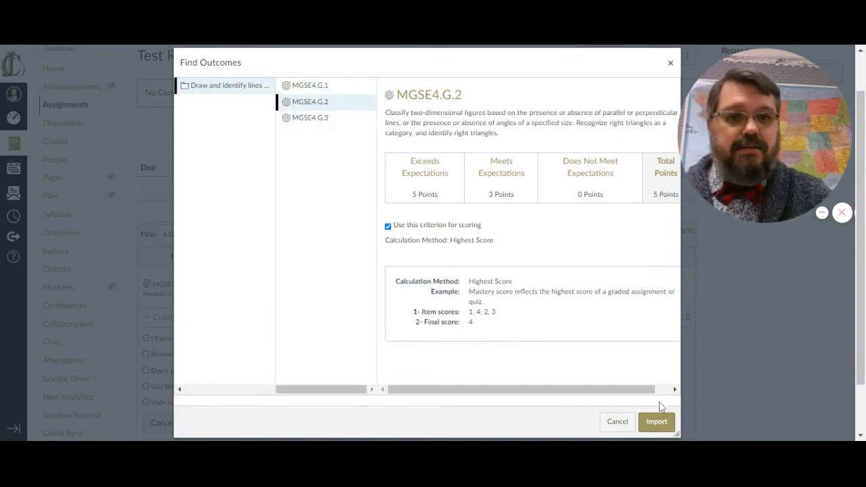
{"action": "left_click", "coordinate": [660, 422]}
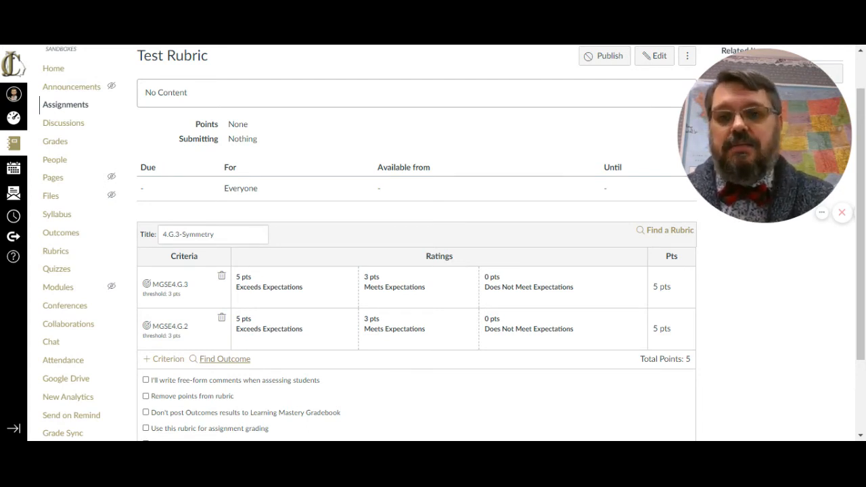
{"action": "left_click", "coordinate": [221, 318]}
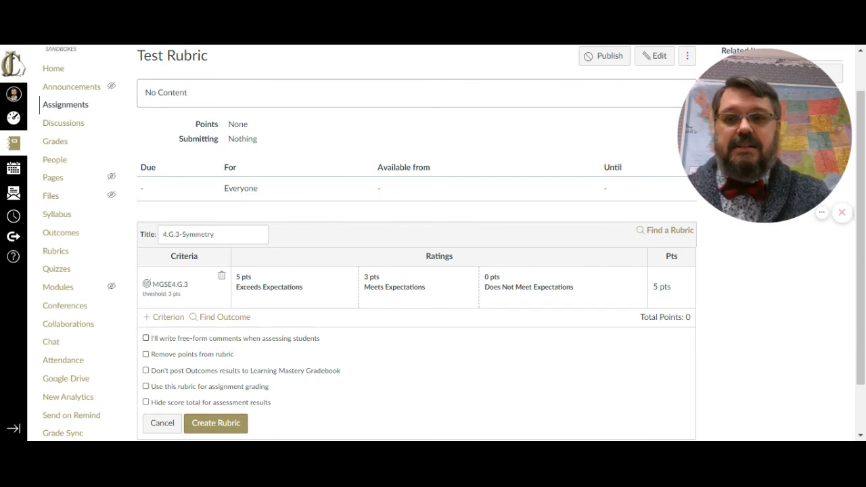
- Try the free-form comments, remove-points and assignment-grading rubric options, unchecking each one again
{"action": "left_click", "coordinate": [219, 340]}
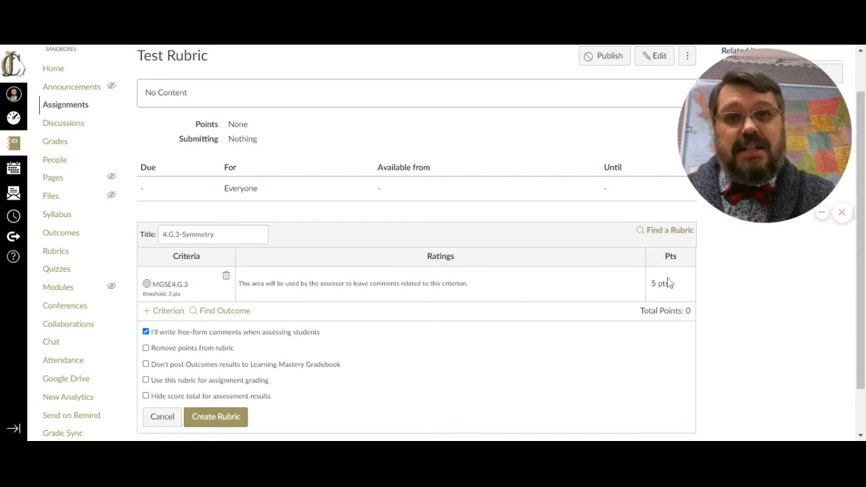
{"action": "left_click", "coordinate": [242, 333]}
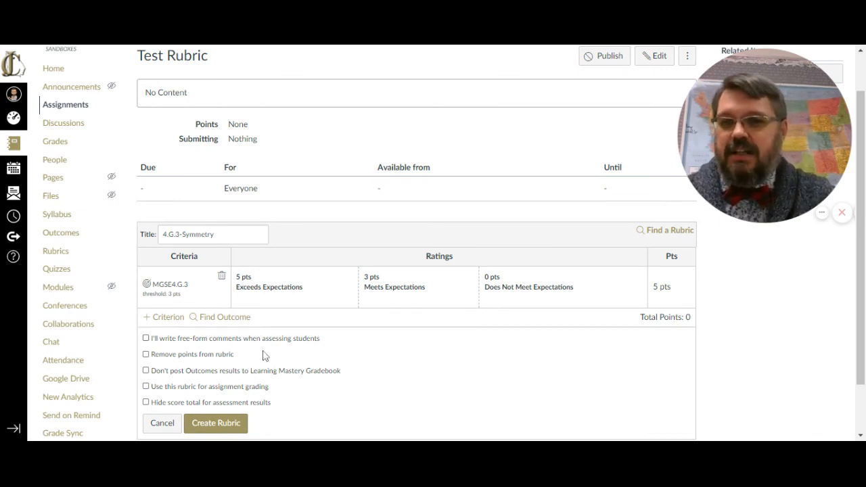
{"action": "left_click", "coordinate": [223, 354]}
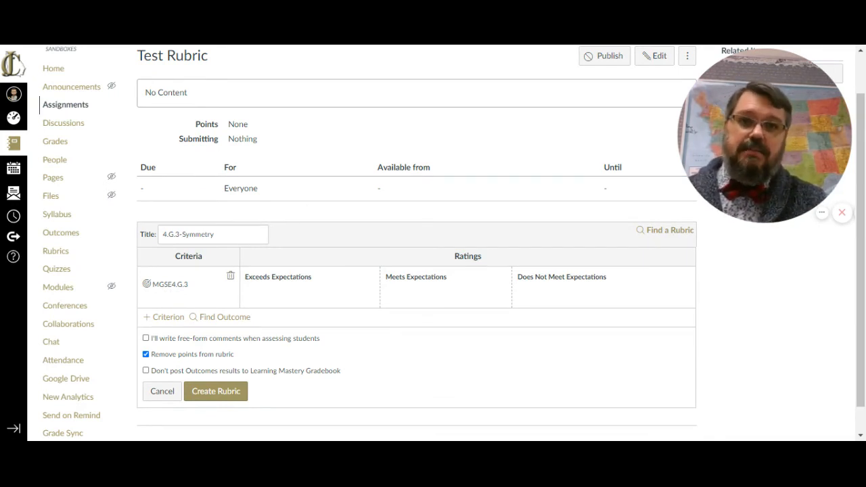
{"action": "left_click", "coordinate": [223, 356]}
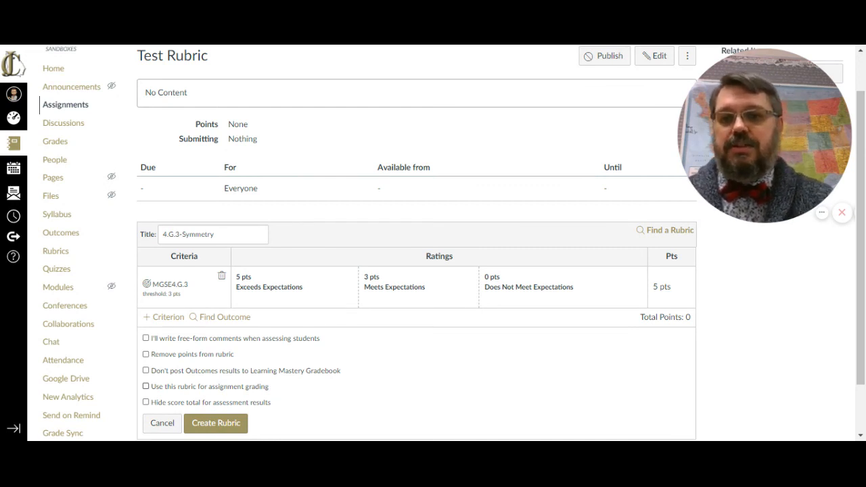
{"action": "left_click", "coordinate": [262, 390]}
{"action": "left_click", "coordinate": [231, 388]}
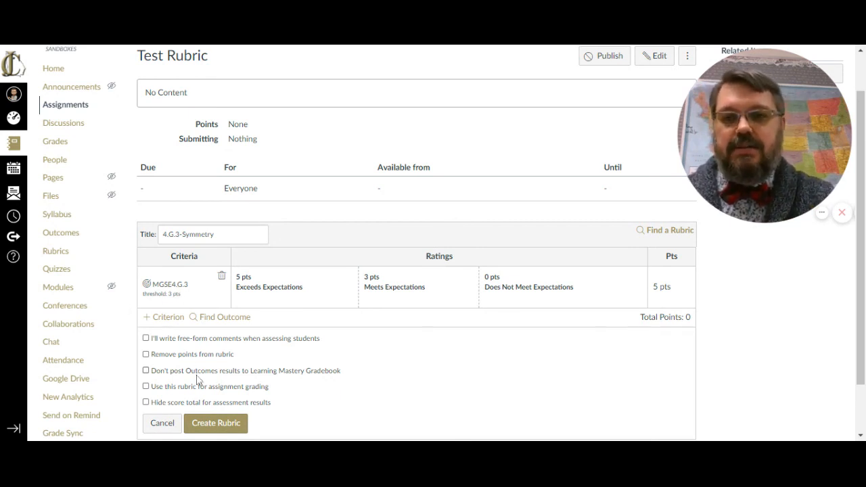
- Create the 4.G.3-Symmetry rubric on the assignment
{"action": "left_click", "coordinate": [216, 424]}
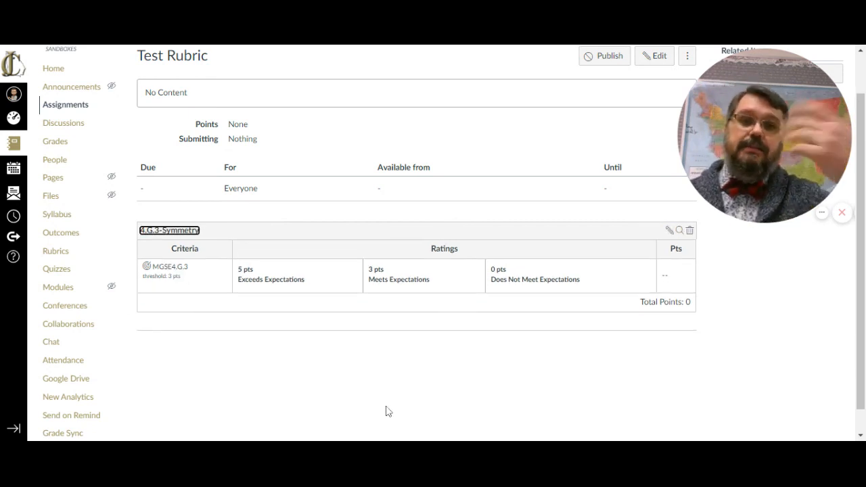
{"action": "scroll", "coordinate": [402, 414], "scroll_direction": "up", "scroll_amount": 1}
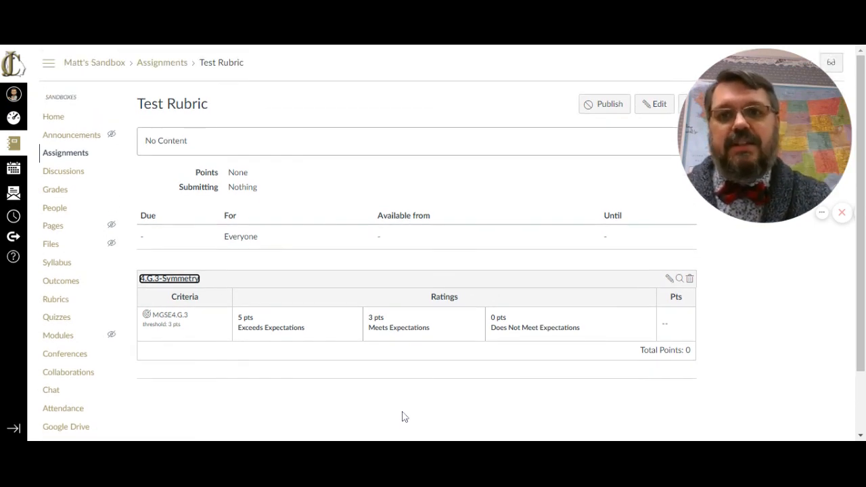
- Open the Test Rubric assignment's edit form and save the assignment
{"action": "left_click", "coordinate": [651, 105]}
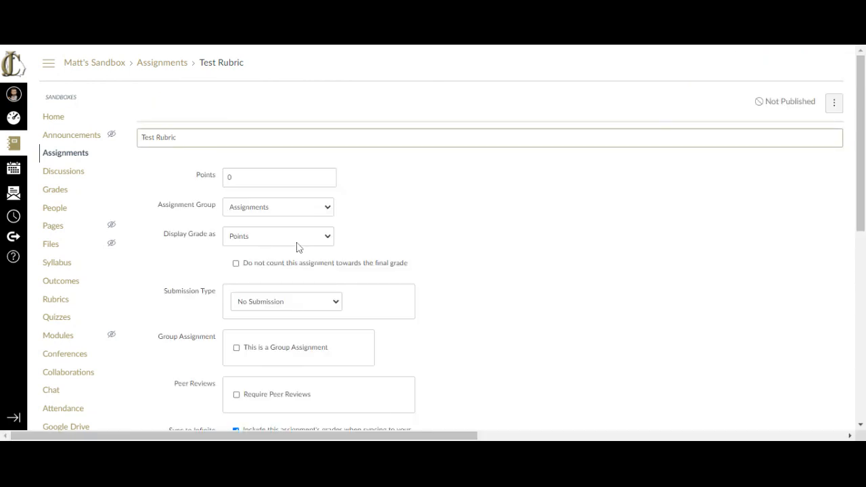
{"action": "left_click", "coordinate": [304, 263]}
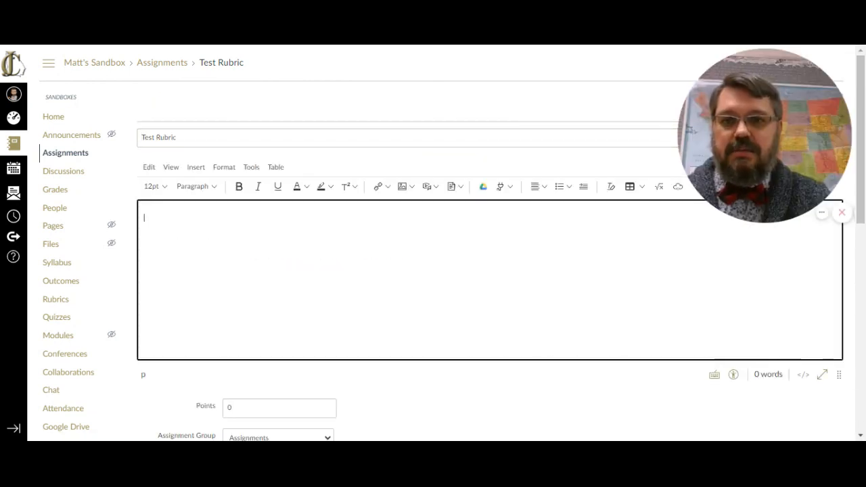
{"action": "scroll", "coordinate": [304, 263], "scroll_direction": "down", "scroll_amount": 2}
{"action": "scroll", "coordinate": [293, 345], "scroll_direction": "down", "scroll_amount": 3}
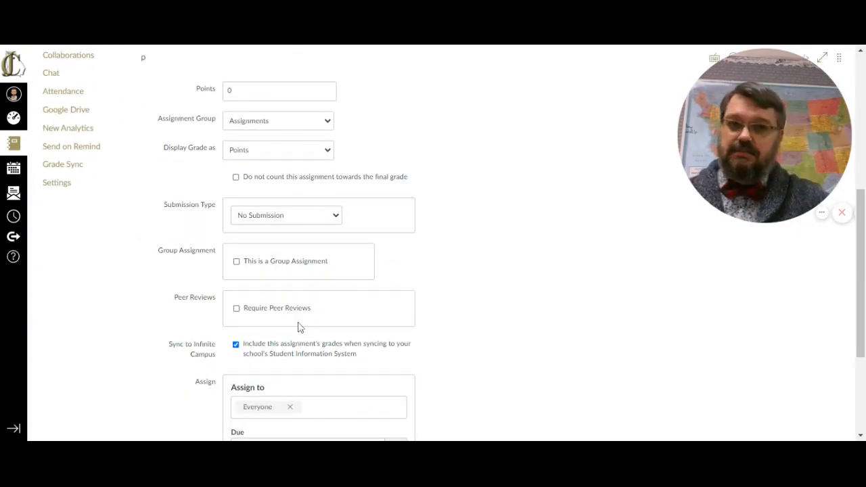
{"action": "scroll", "coordinate": [415, 329], "scroll_direction": "down", "scroll_amount": 3}
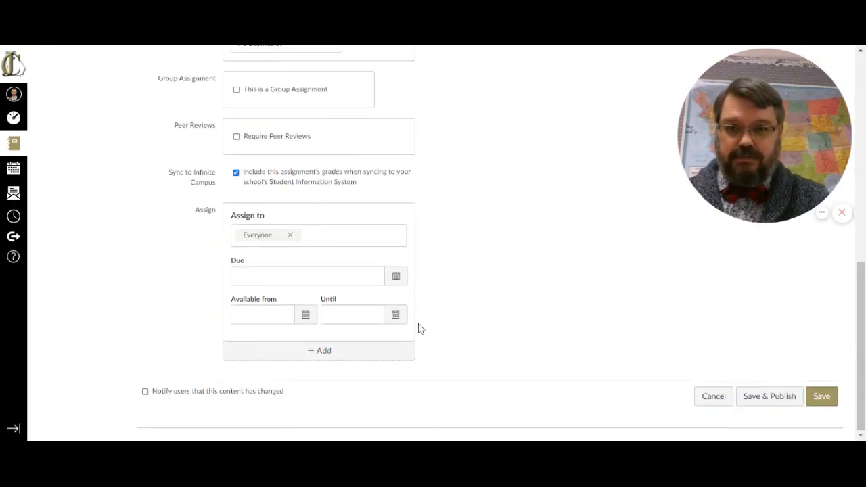
{"action": "left_click", "coordinate": [821, 398]}
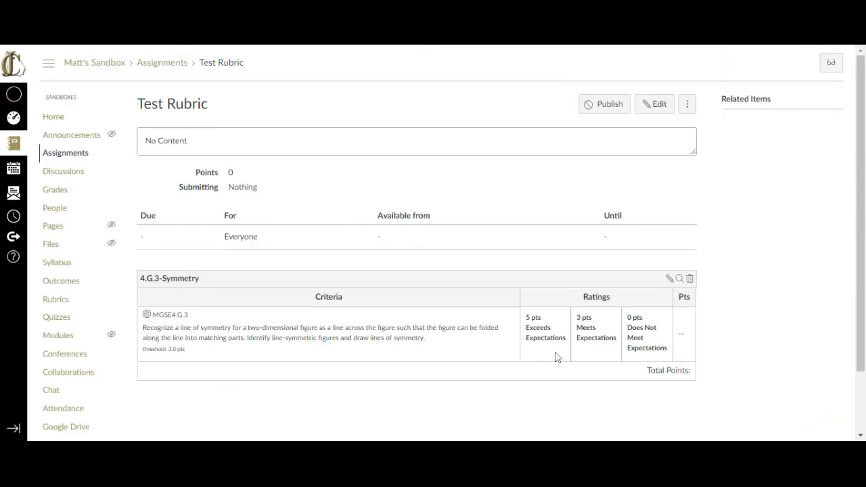